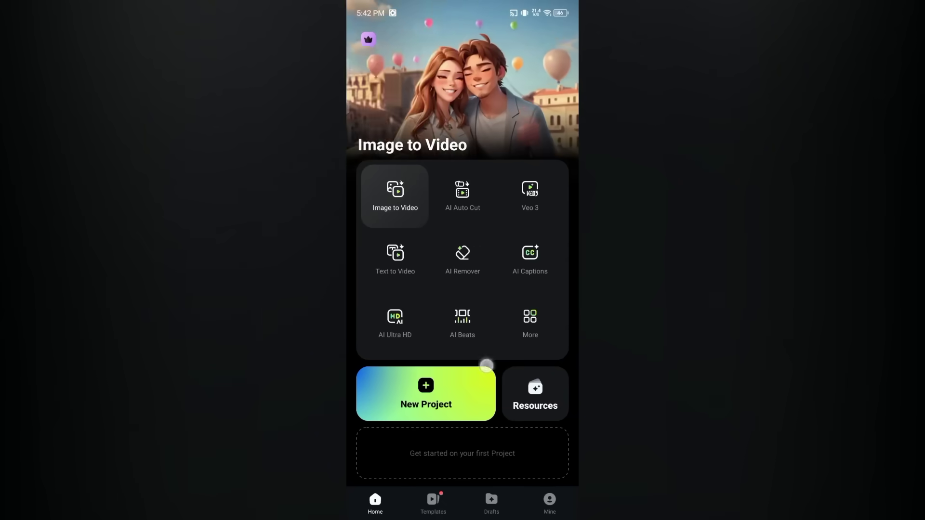
Start Optical Flow from the Toolbox and import the rollerblading clip.
left_click(530, 318)
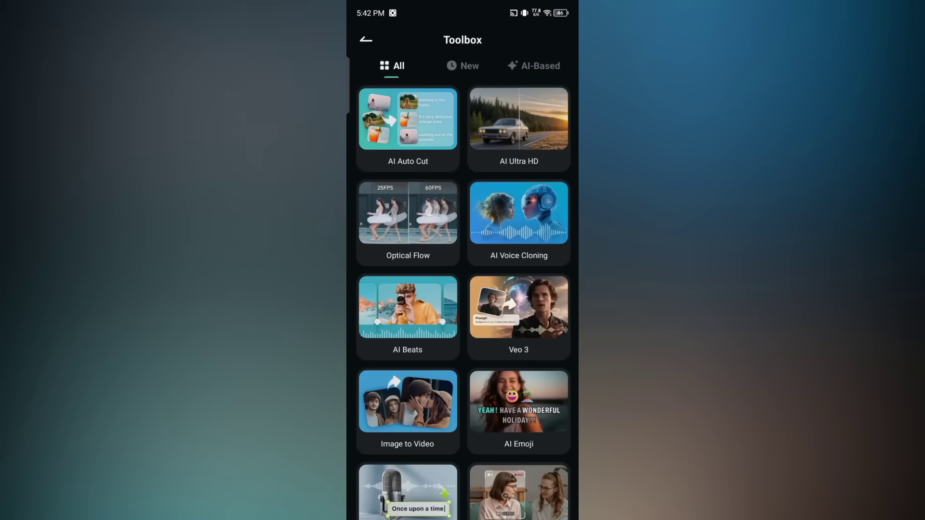
left_click(406, 212)
left_click(531, 89)
left_click(549, 448)
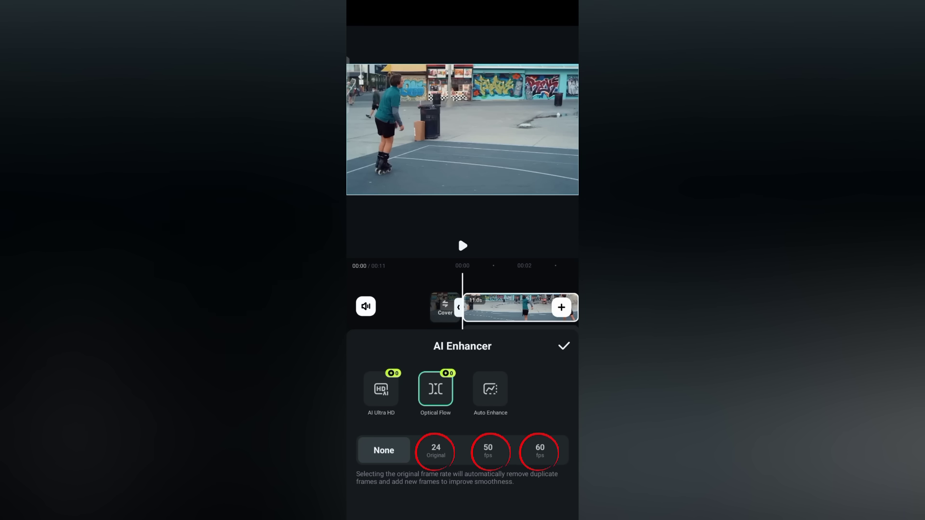
Apply 60 fps Optical Flow, confirm it, and replay the smoothed clip from 00:00.
left_click(539, 450)
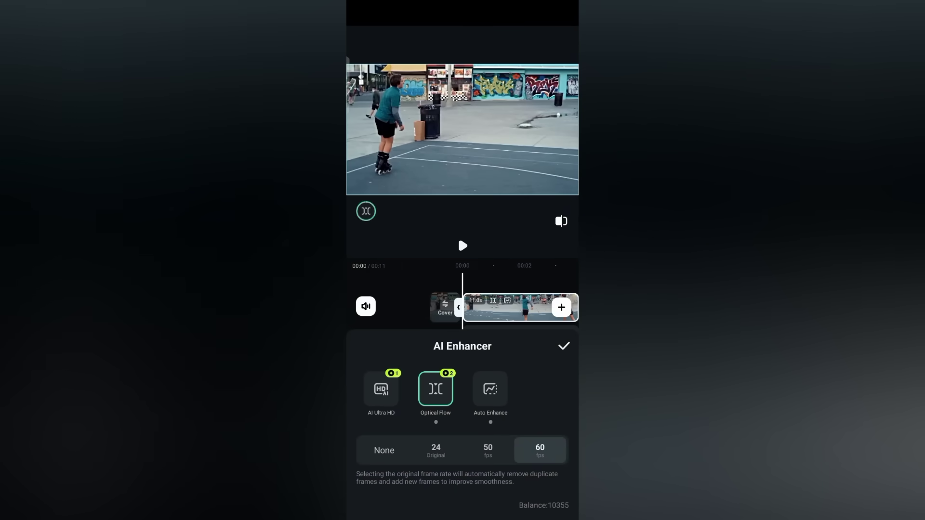
left_click(462, 245)
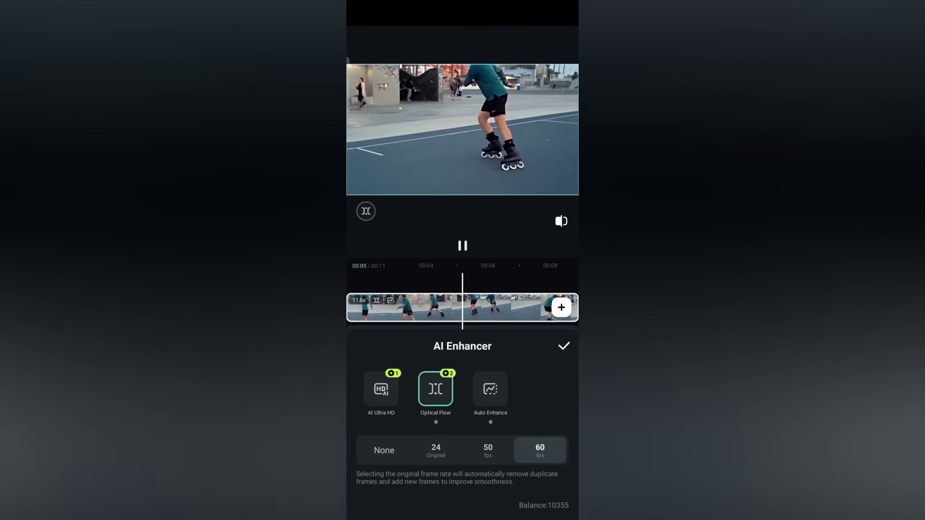
left_click(564, 345)
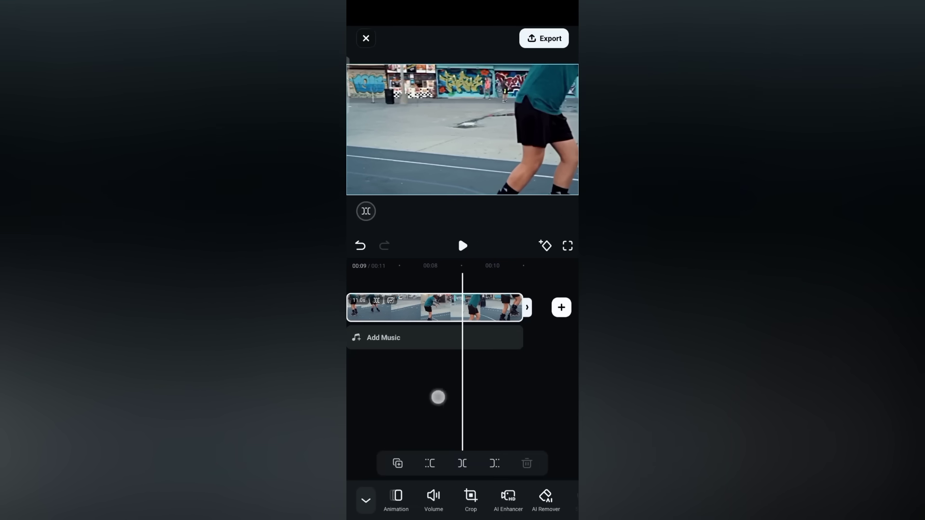
left_click_drag(439, 397, 549, 397)
left_click(462, 245)
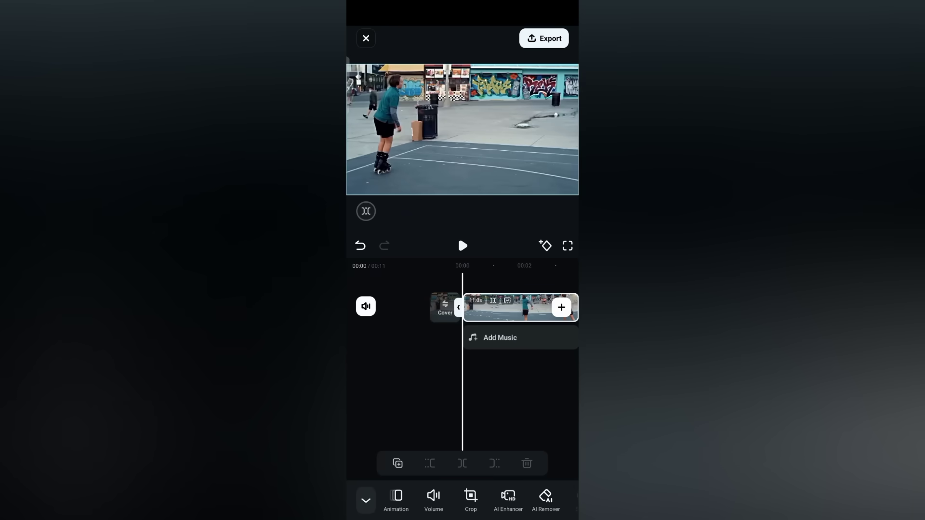
Raise the clip's AI Enhancer Auto Enhance intensity to 100.
left_click(507, 499)
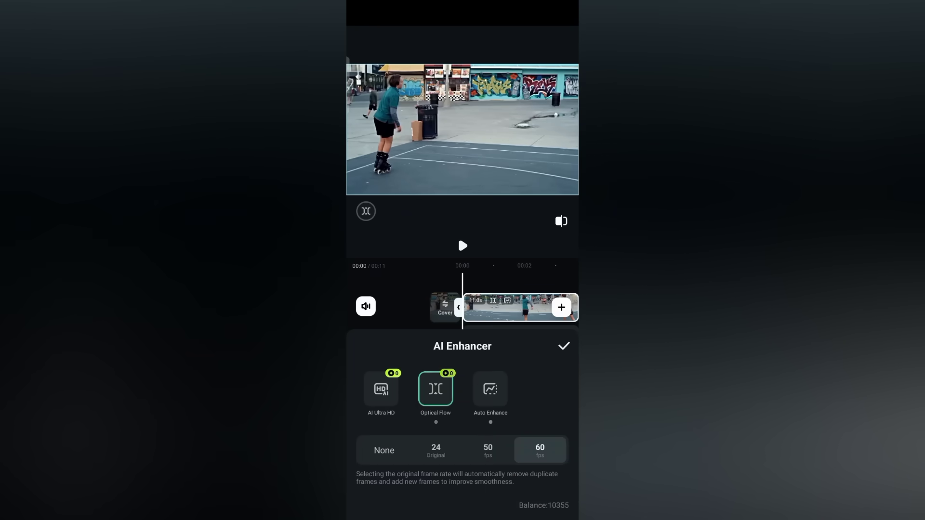
left_click(500, 390)
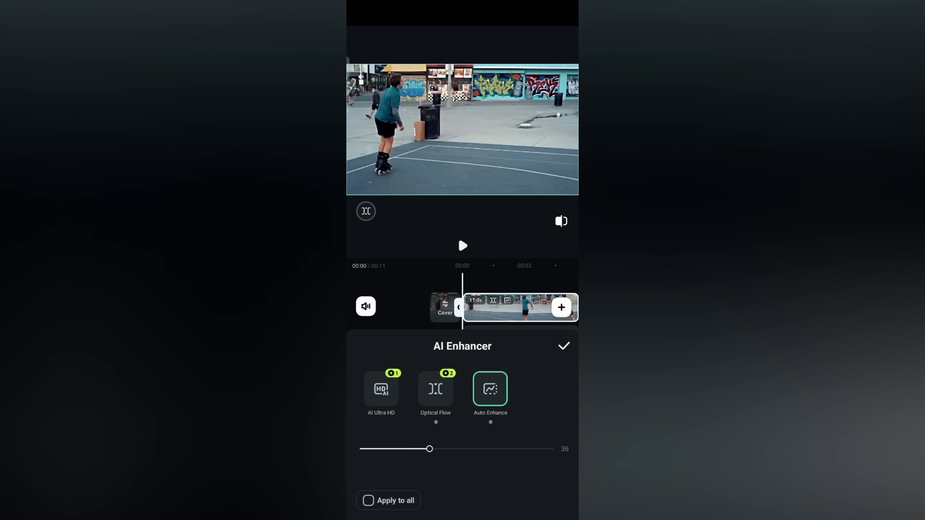
mouse_move(429, 470)
left_mouse_down()
mouse_move(547, 470)
mouse_move(357, 470)
mouse_move(467, 450)
mouse_move(565, 457)
mouse_move(458, 449)
mouse_move(355, 472)
mouse_move(565, 465)
left_mouse_up()
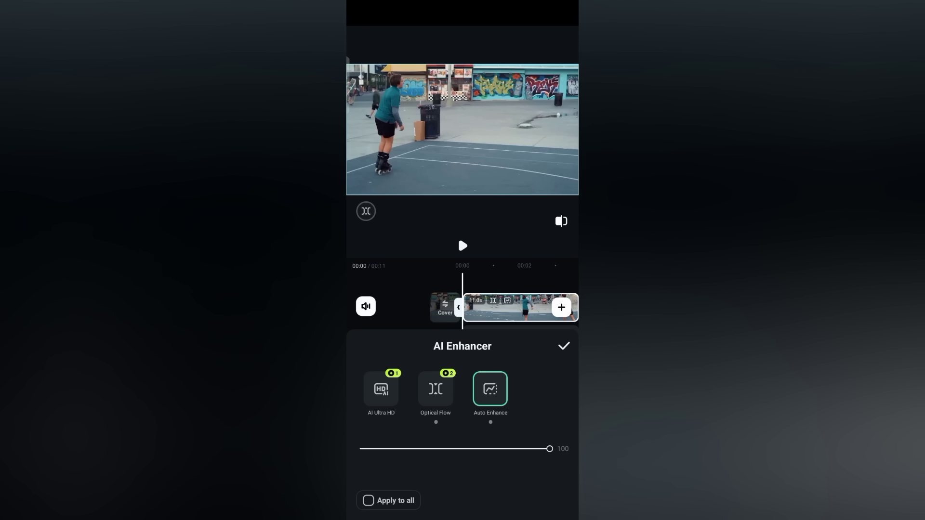
Confirm Auto Enhance, play and pause the enhanced clip, then select it on the timeline.
left_click(564, 346)
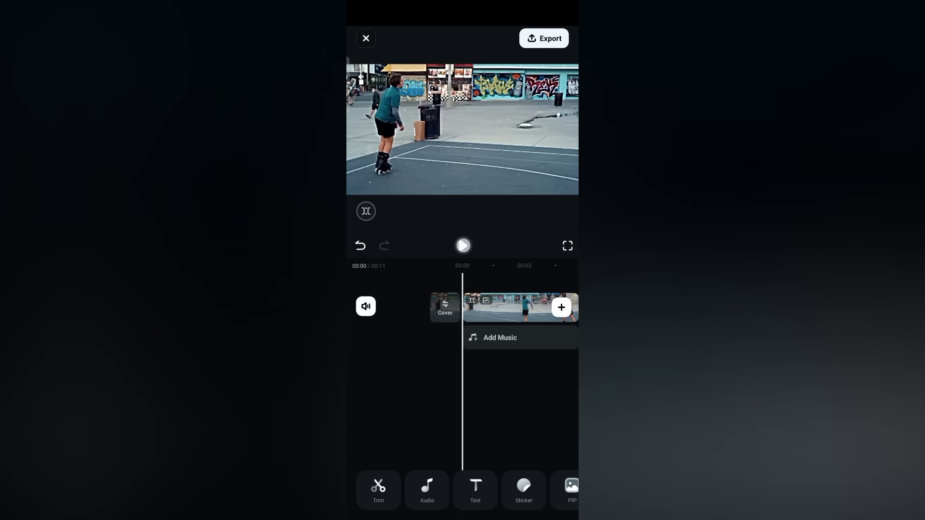
left_click(462, 246)
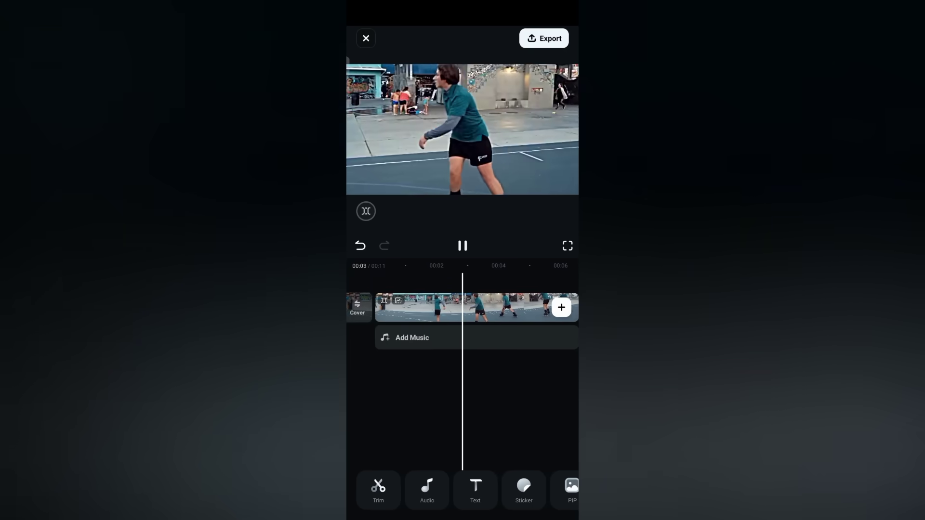
left_click(462, 245)
left_click(480, 303)
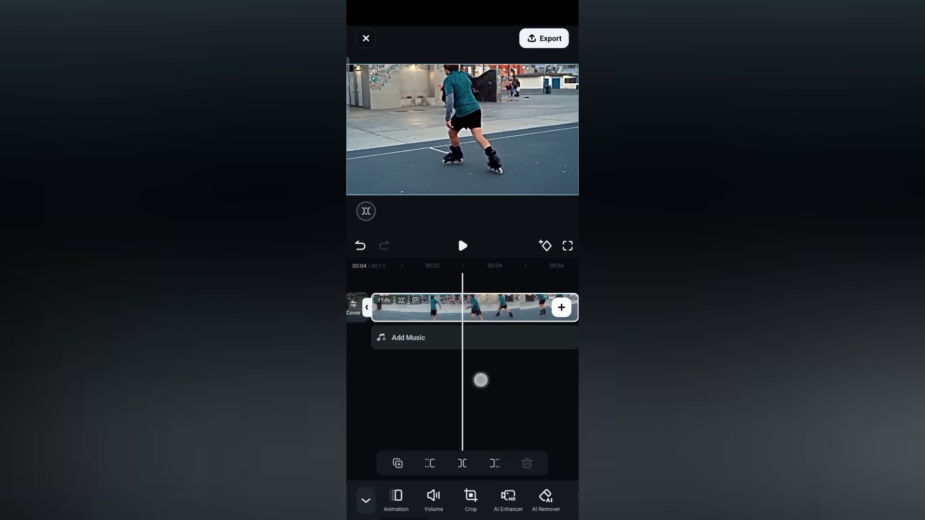
left_click_drag(481, 380, 572, 380)
left_click_drag(494, 395, 460, 395)
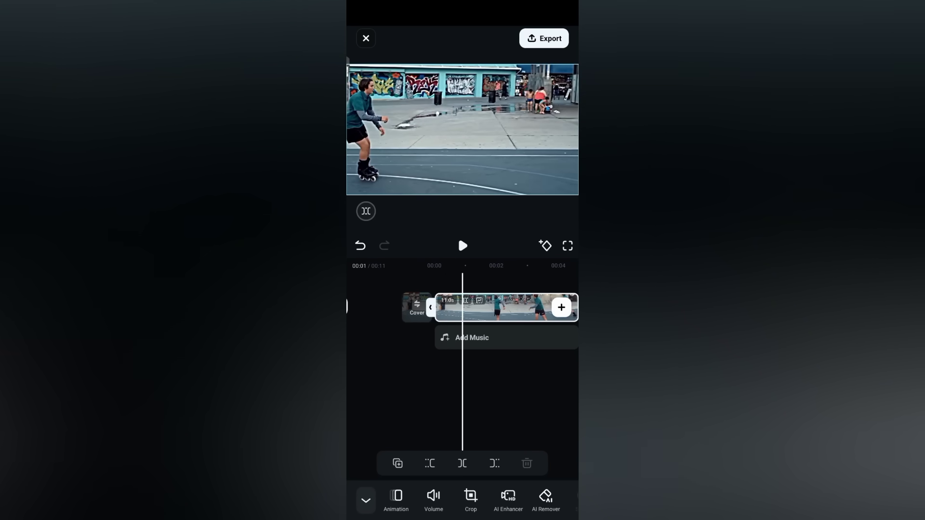
Apply AI Ultra HD to the clip, confirm, and replay it from the start.
left_click(508, 498)
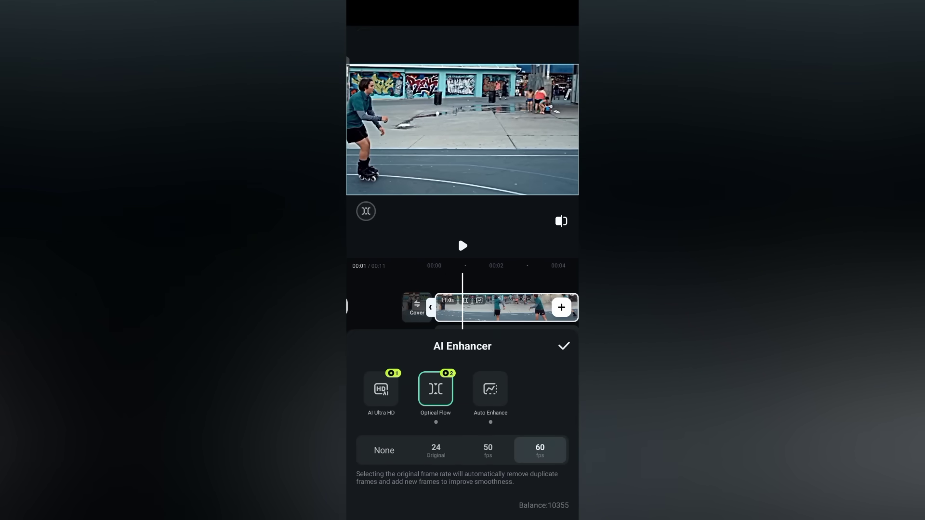
left_click(380, 389)
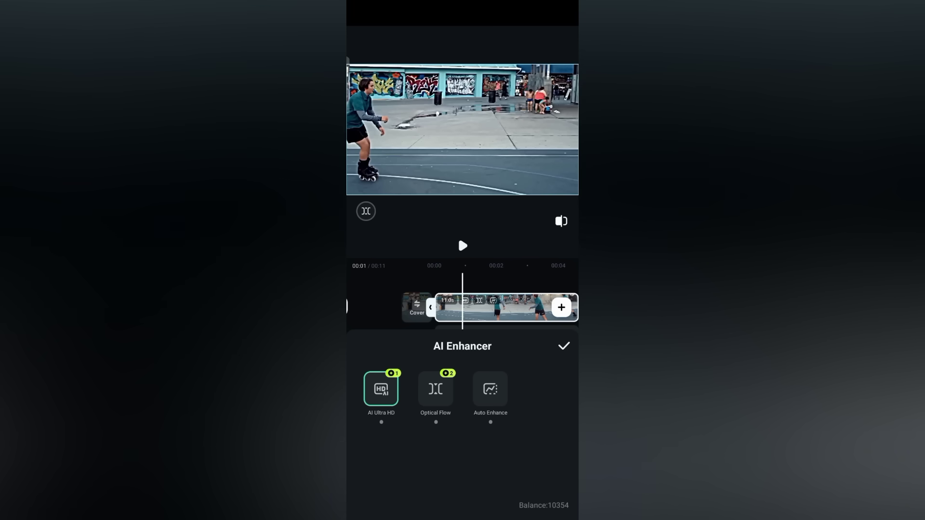
left_click(564, 346)
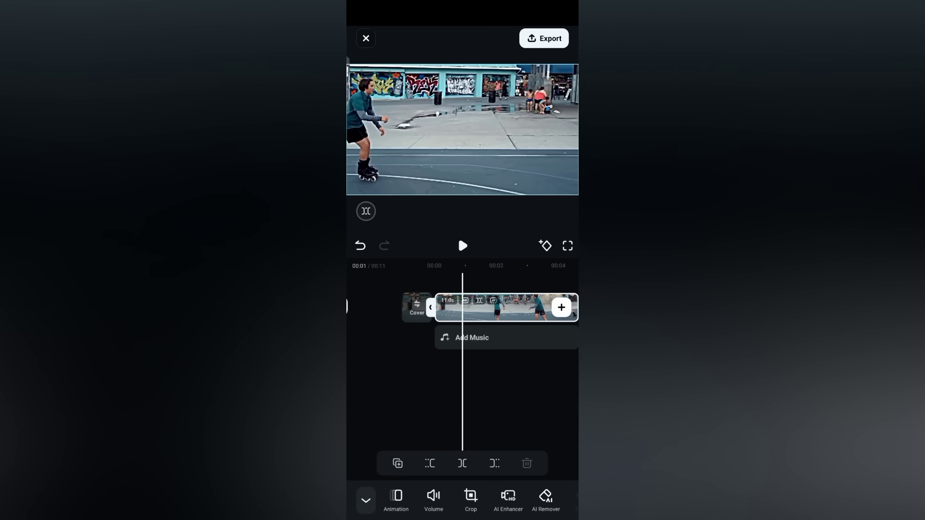
left_click_drag(462, 401, 542, 403)
left_click(463, 246)
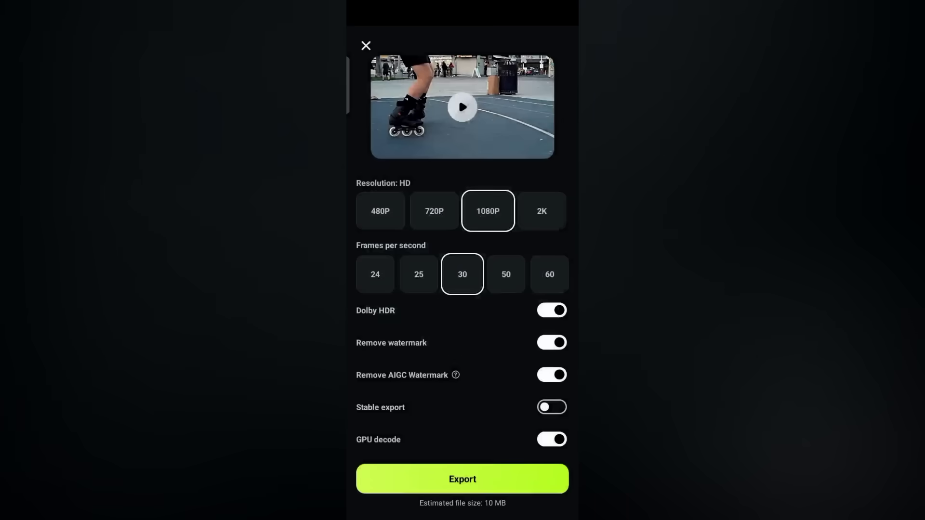
Choose 2K resolution and 60 fps in the export settings.
left_click(524, 214)
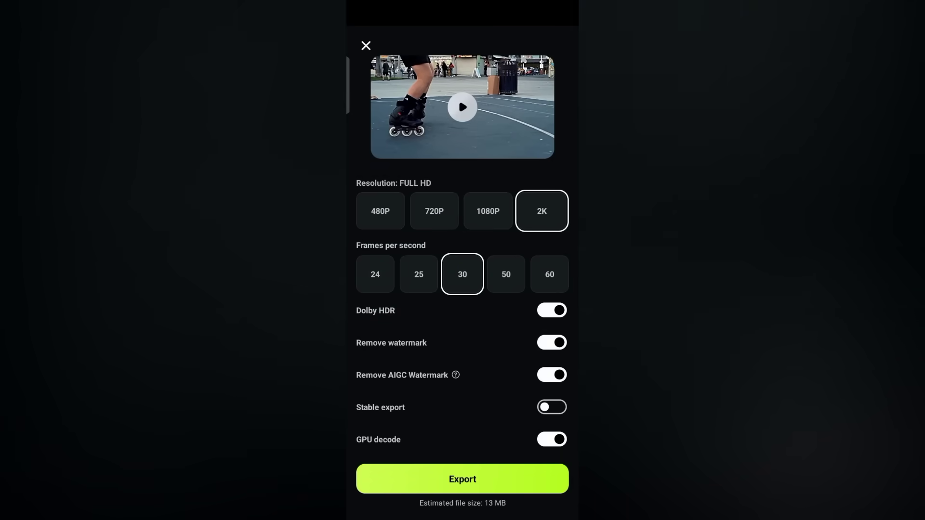
left_click(492, 209)
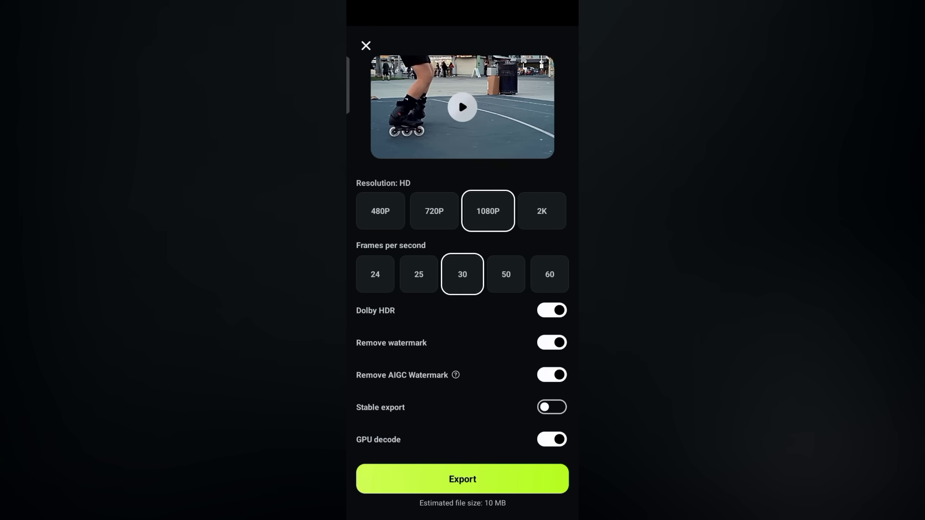
left_click(542, 212)
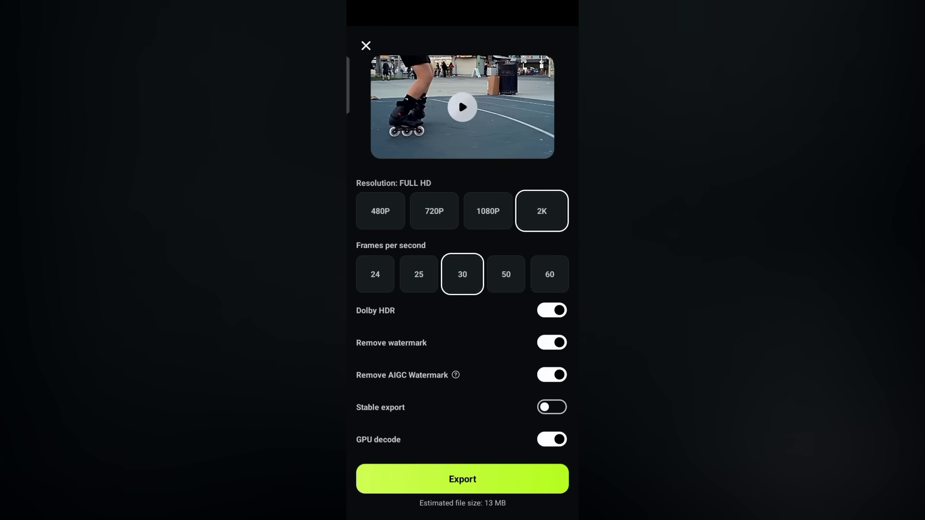
left_click(549, 274)
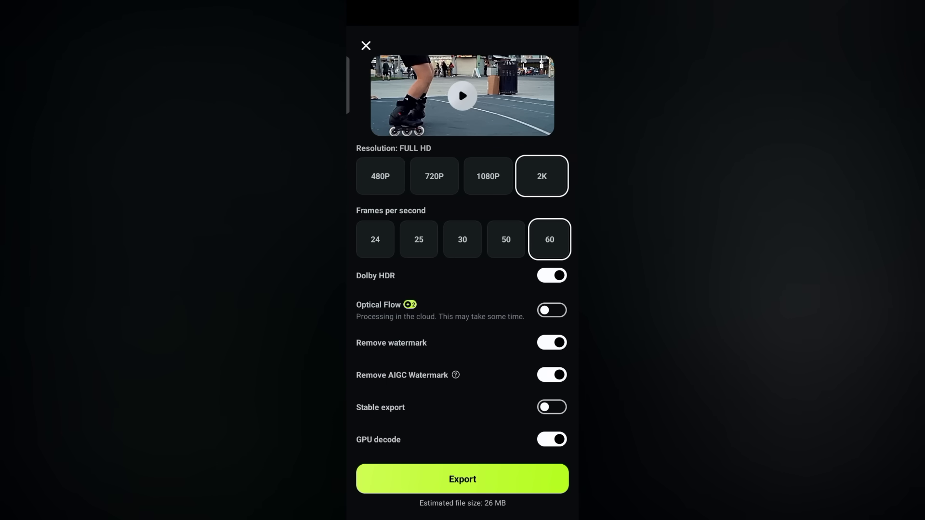
Turn on export Optical Flow, keeping Dolby HDR and watermark removal on.
left_click(551, 275)
left_click(552, 310)
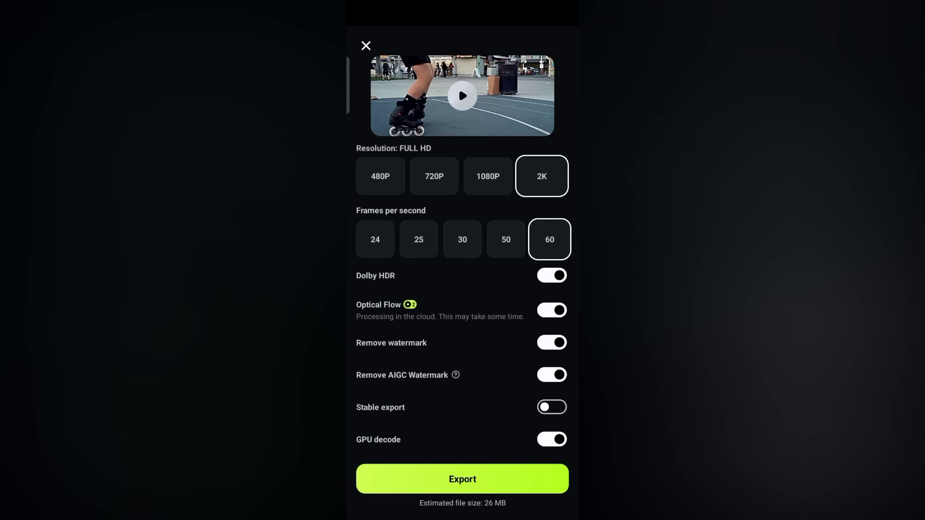
left_click(556, 343)
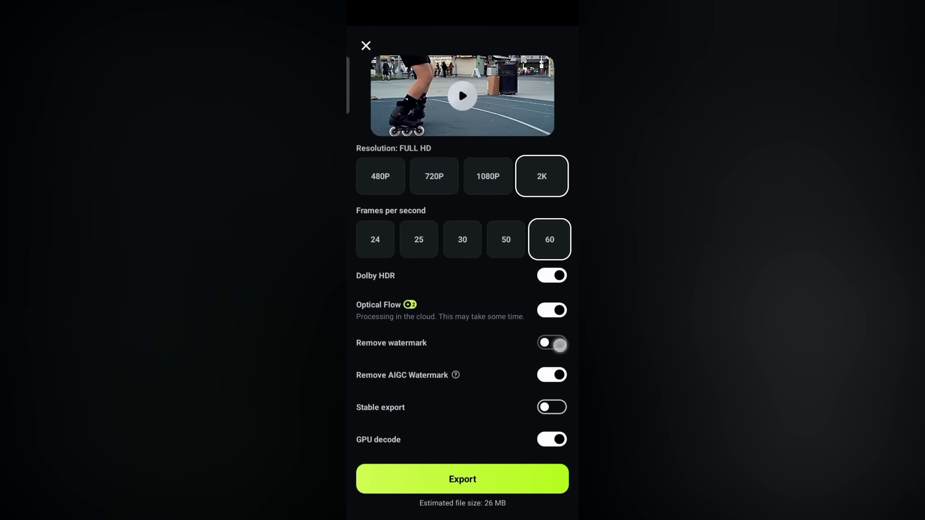
left_click(557, 343)
Enable stable export, keeping AIGC watermark removal and GPU decoding on.
left_click(559, 377)
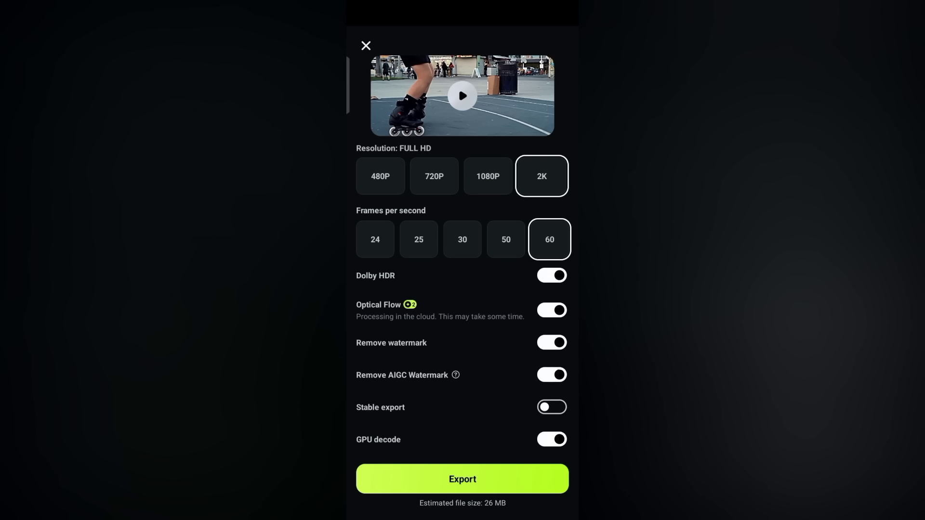
left_click(556, 406)
left_click(552, 407)
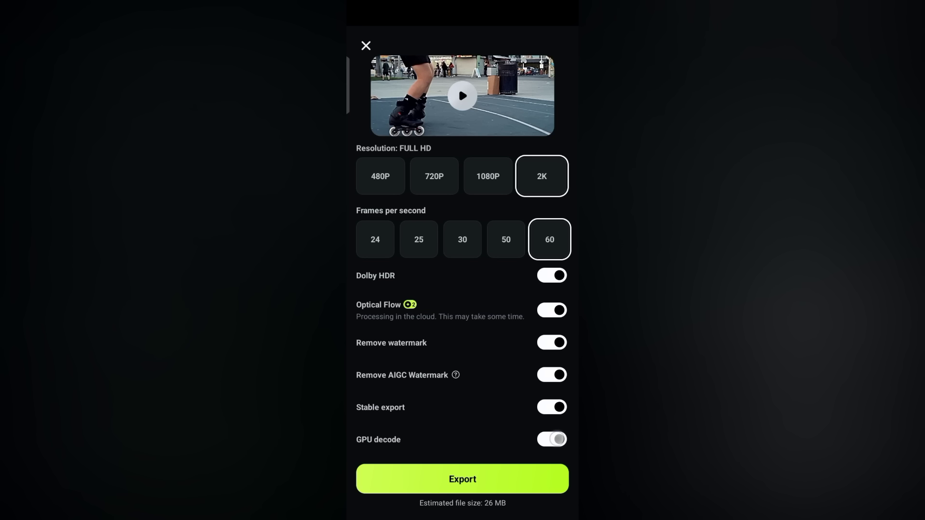
left_click(551, 440)
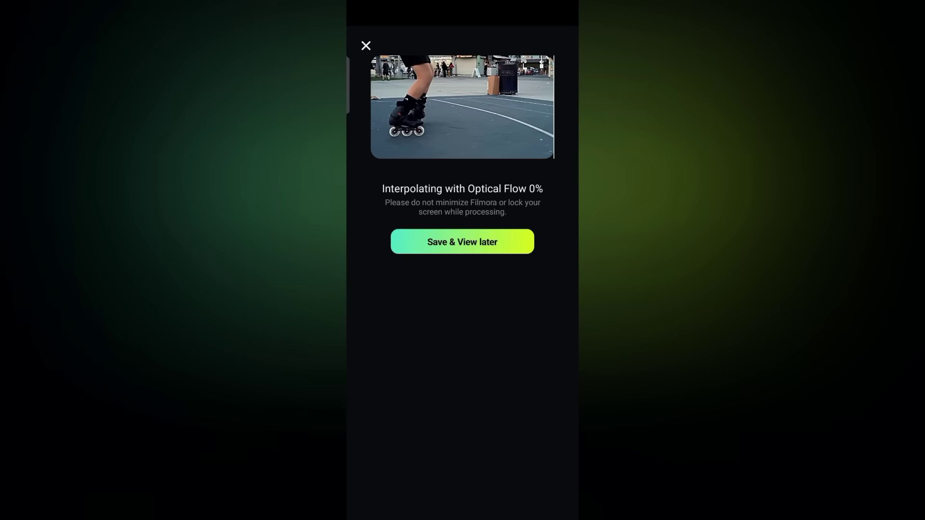
Choose Save & View later so Optical Flow processing finishes in the background.
left_click(462, 242)
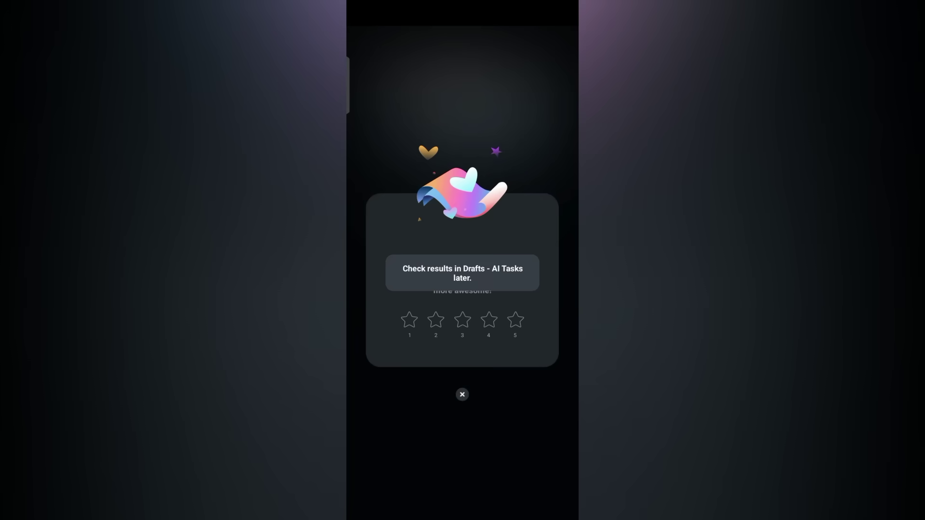